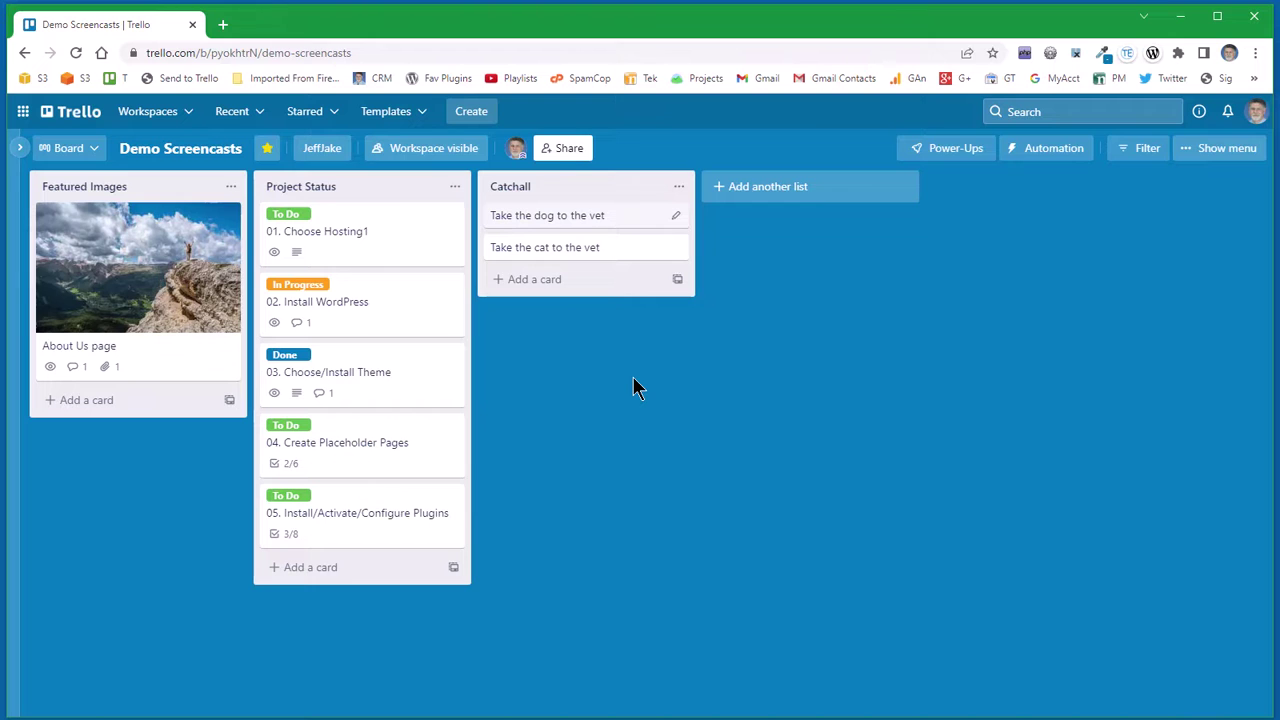
# - Look through Trello's keyboard shortcuts reference, then close it to return to the Demo Screencasts board
pyautogui.press('?')
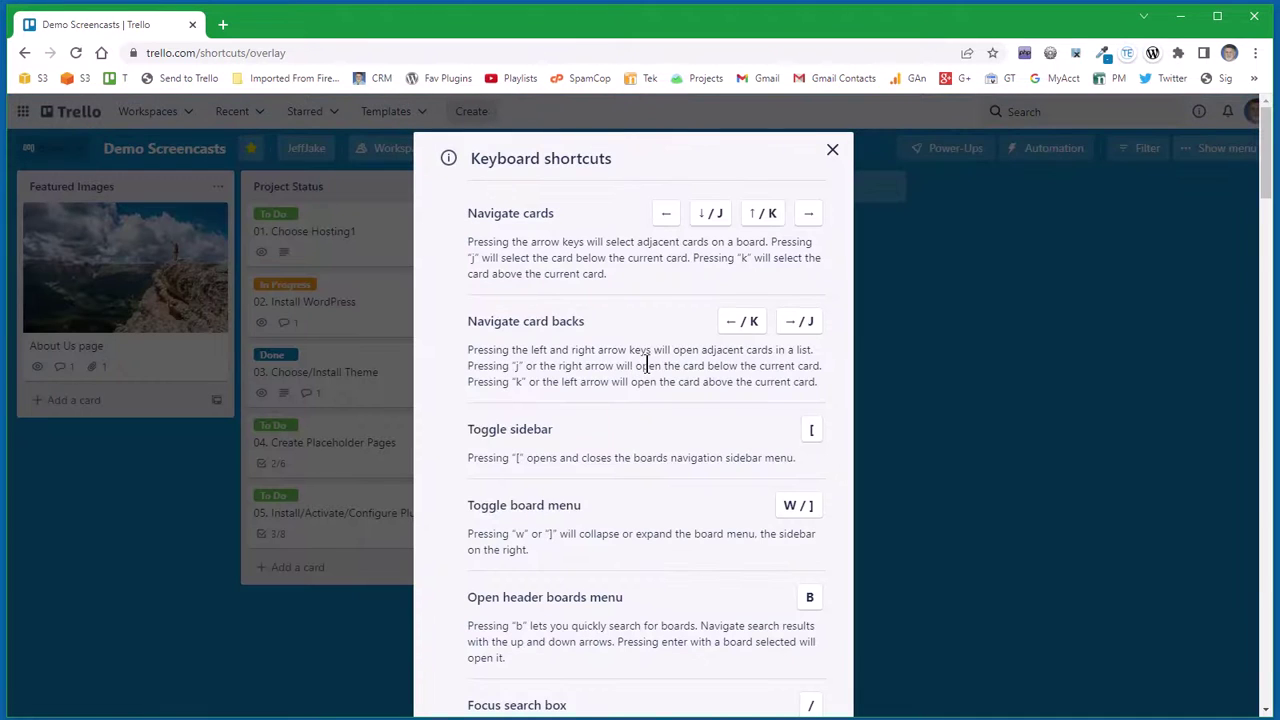
pyautogui.scroll(-15, 613, 276)
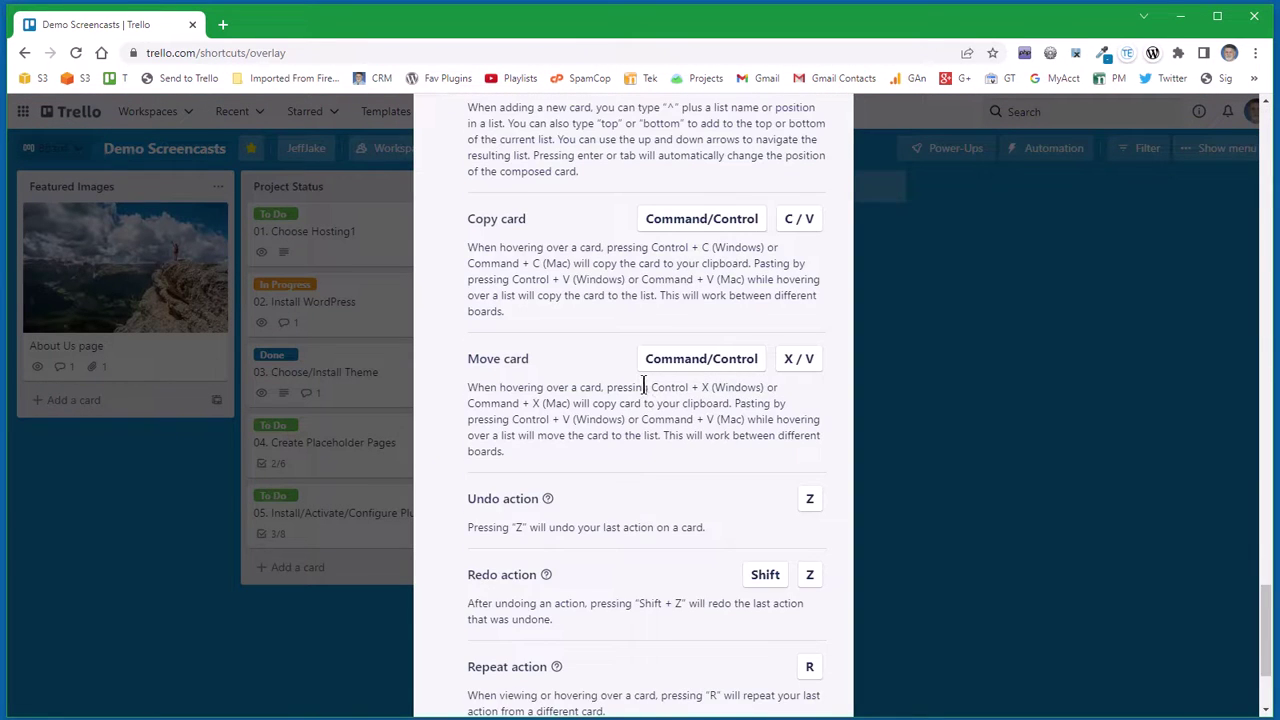
pyautogui.scroll(15, 643, 408)
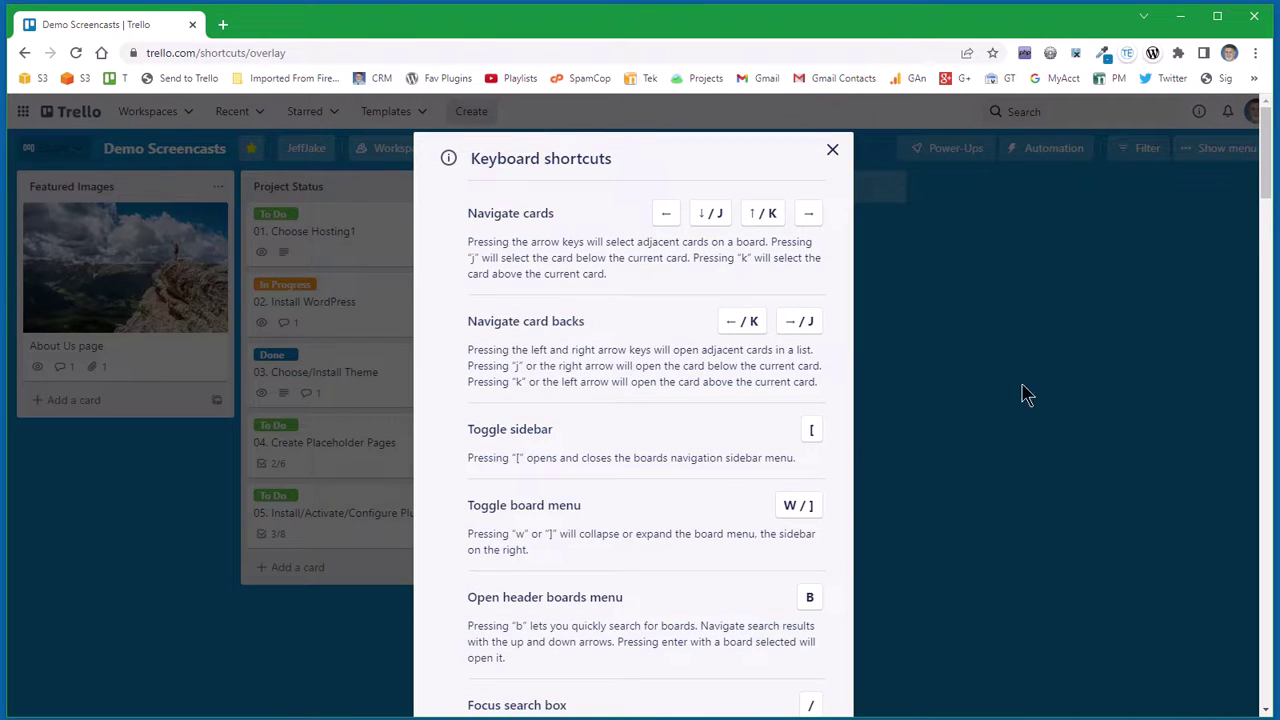
pyautogui.click(1005, 325)
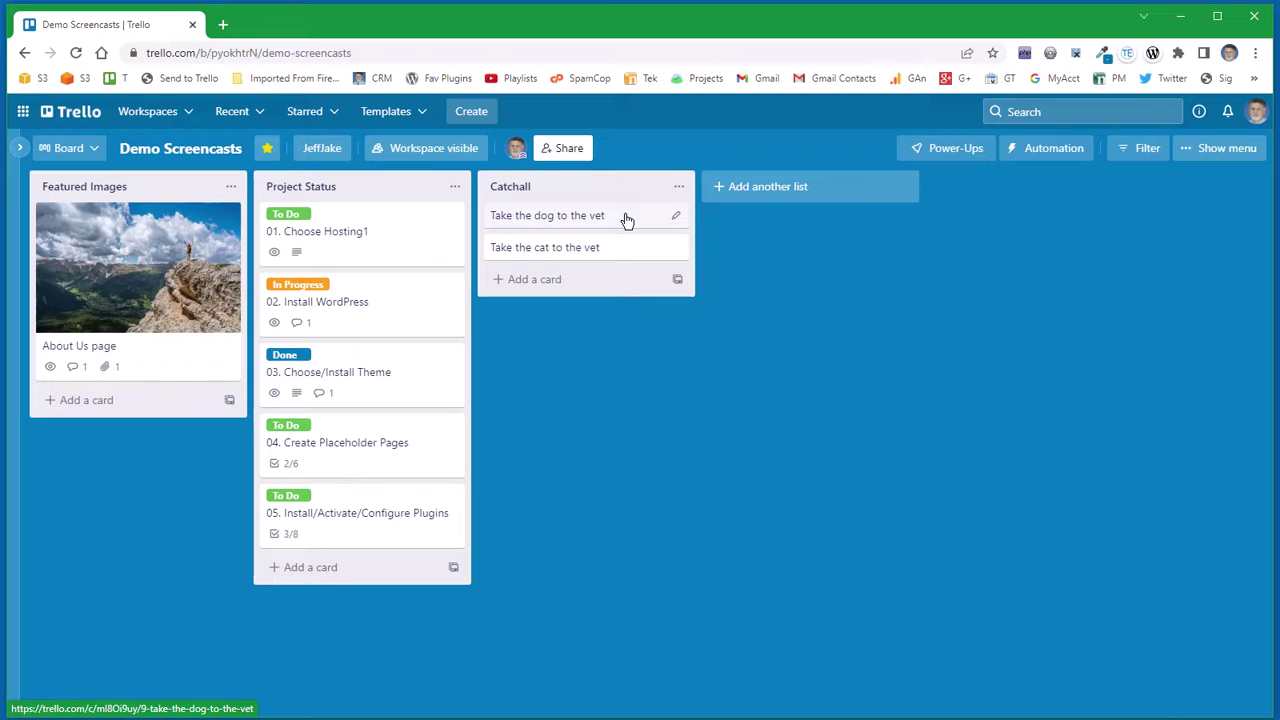
# - Set the due date of the "Take the dog to the vet" card to July 22, 2022
pyautogui.press('d')
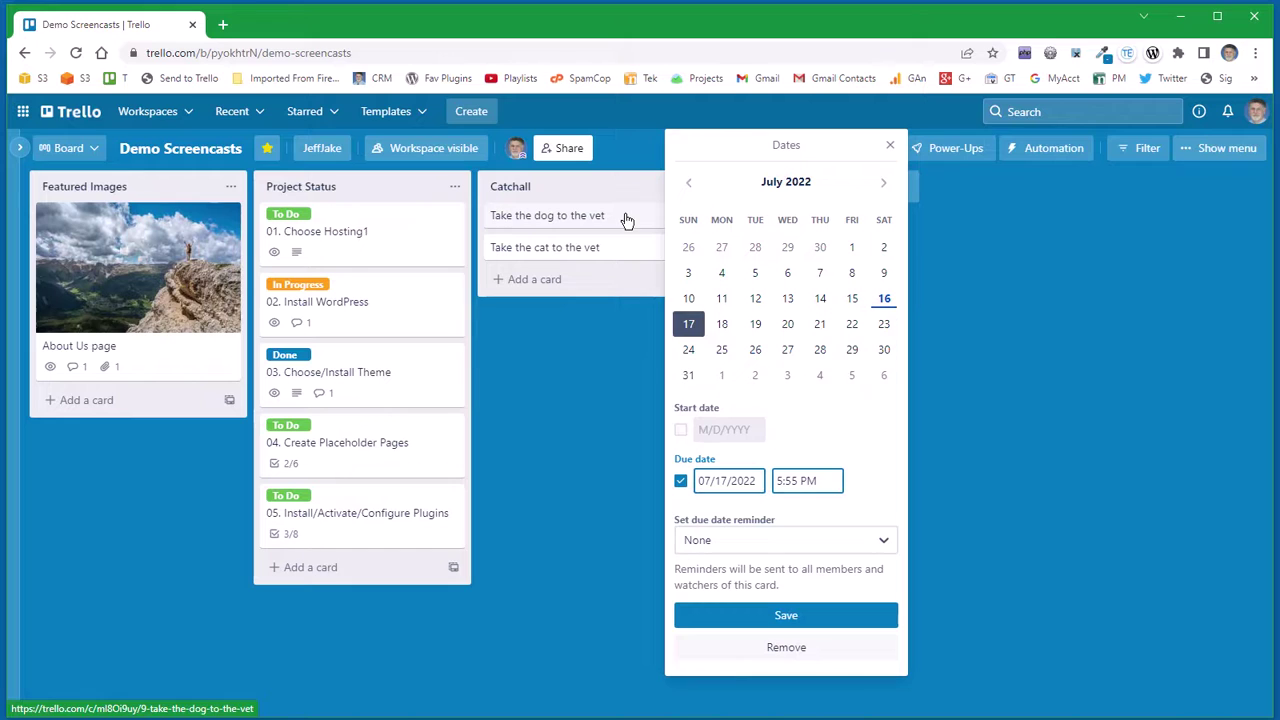
pyautogui.click(851, 326)
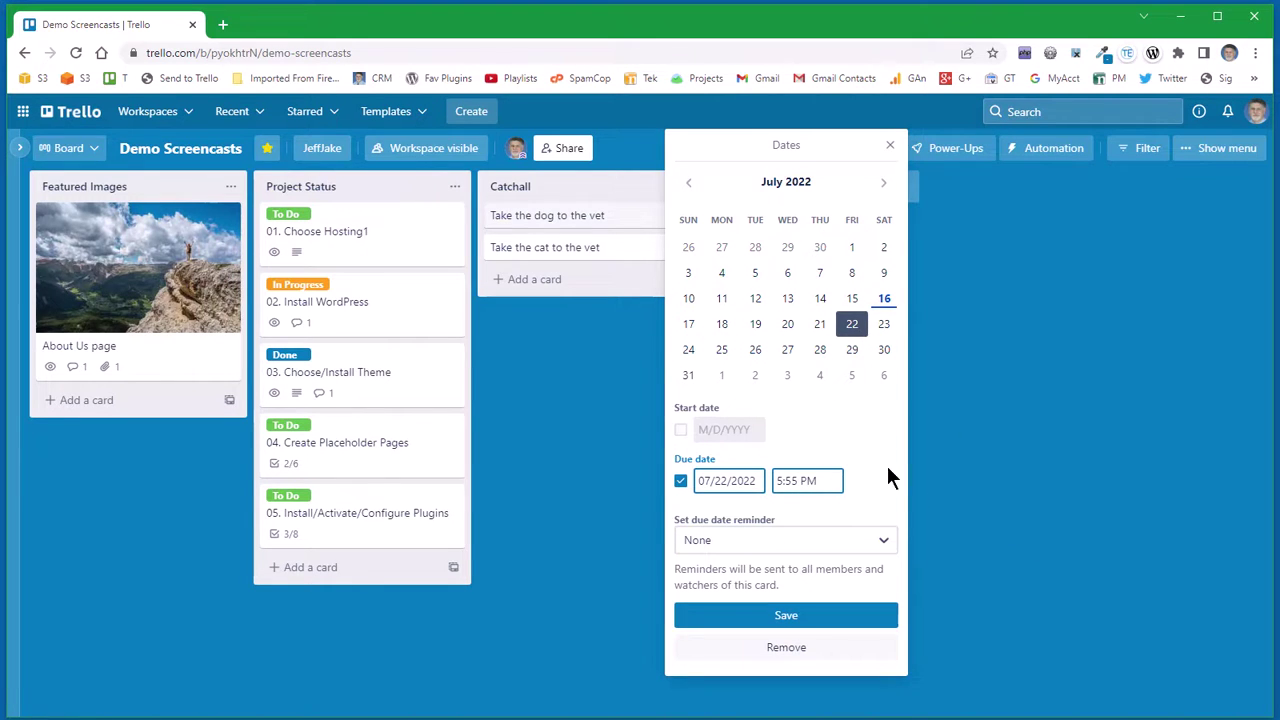
pyautogui.click(780, 615)
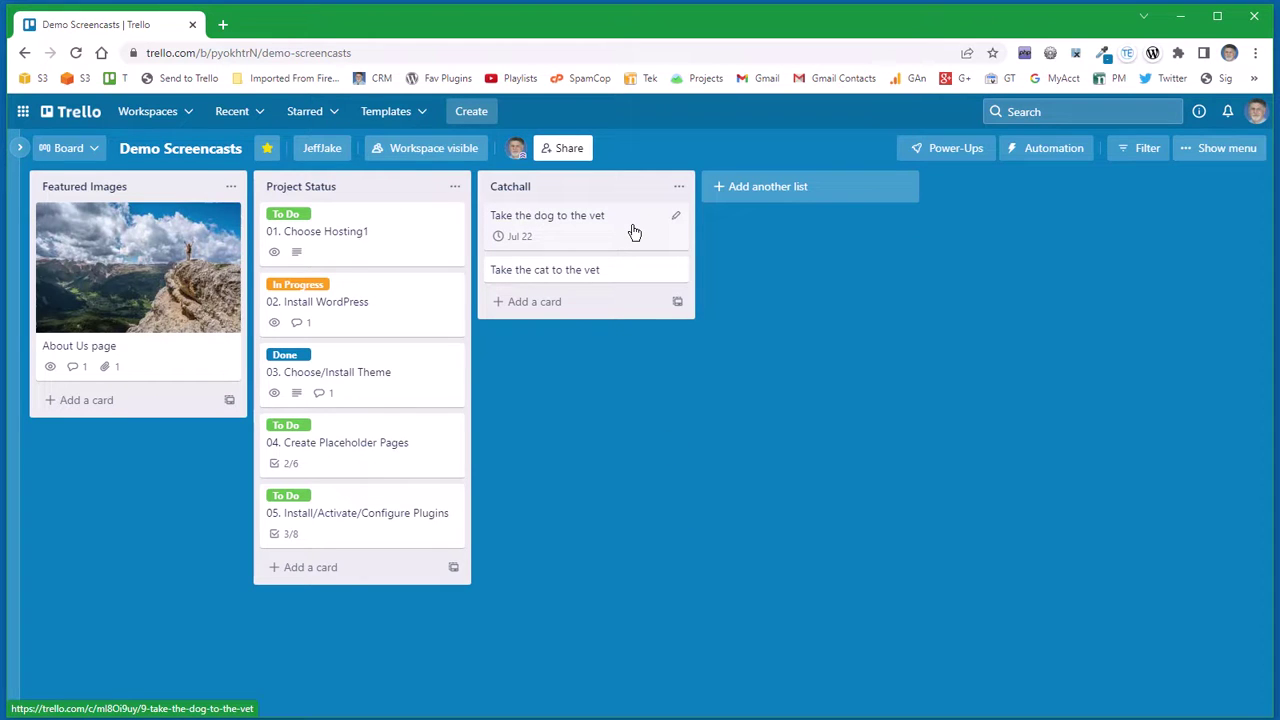
# - Assign the listed board member to the "Take the dog to the vet" card
pyautogui.press('m')
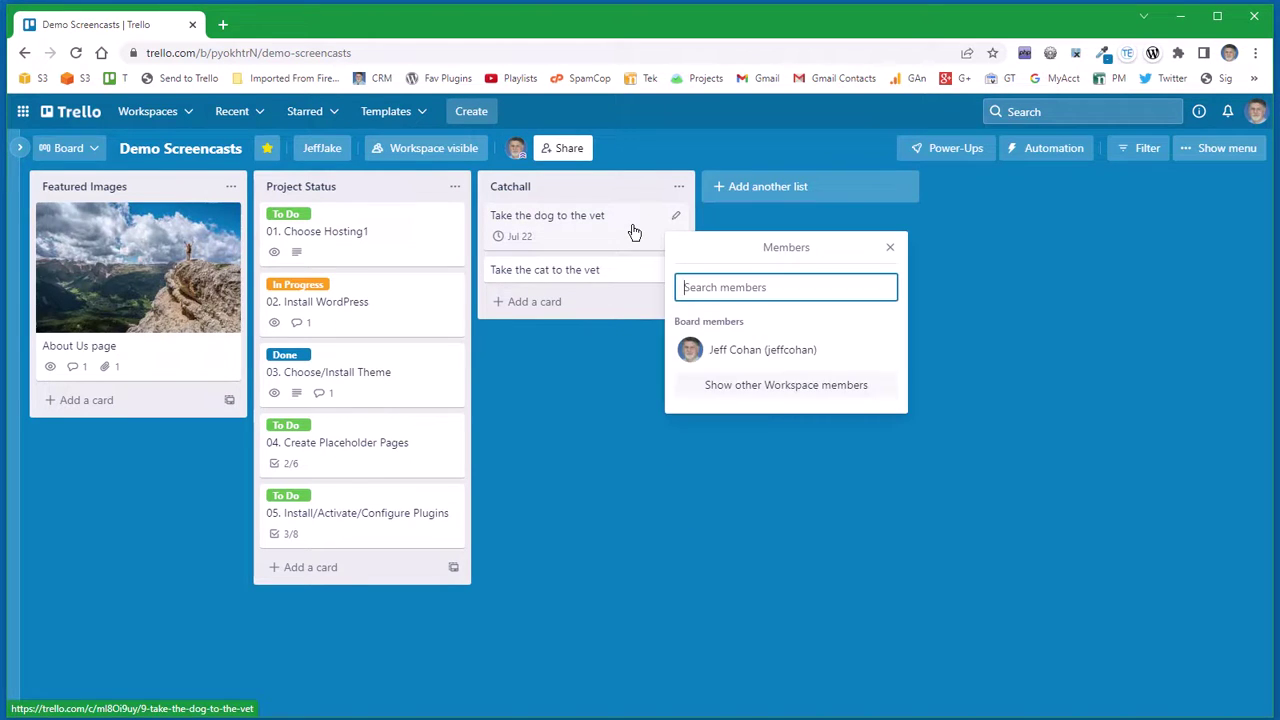
pyautogui.click(766, 352)
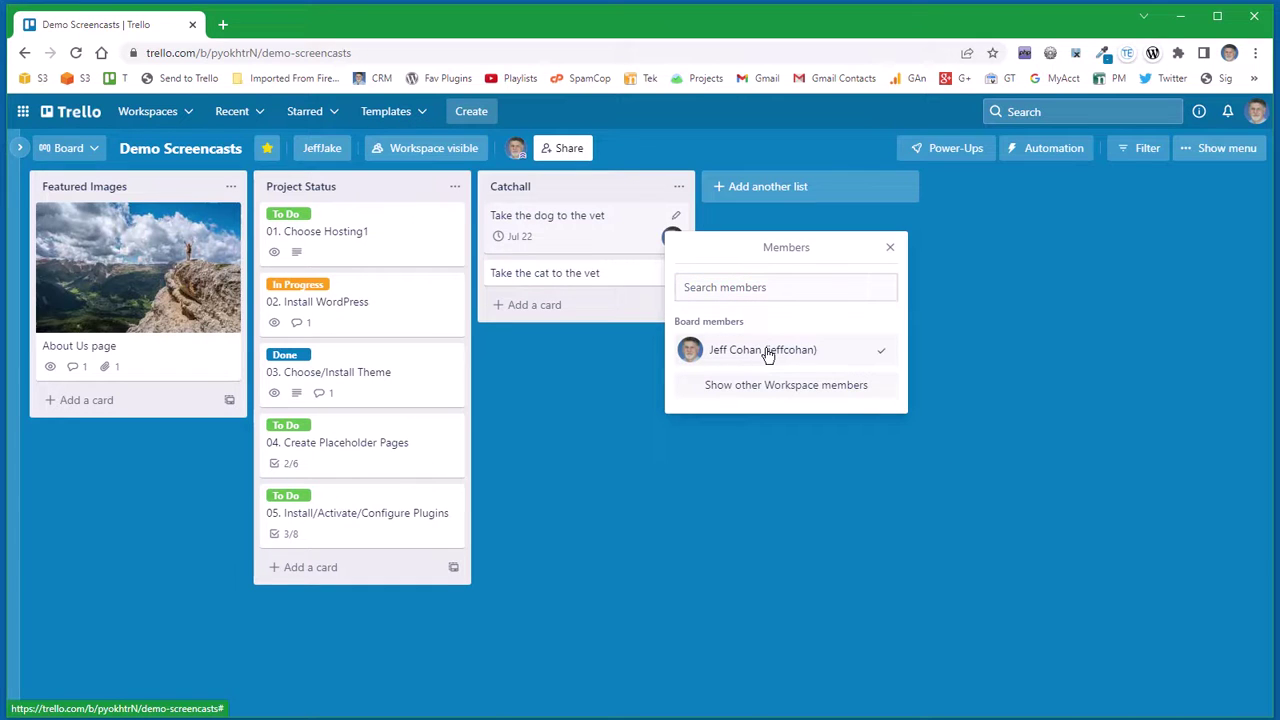
pyautogui.click(797, 476)
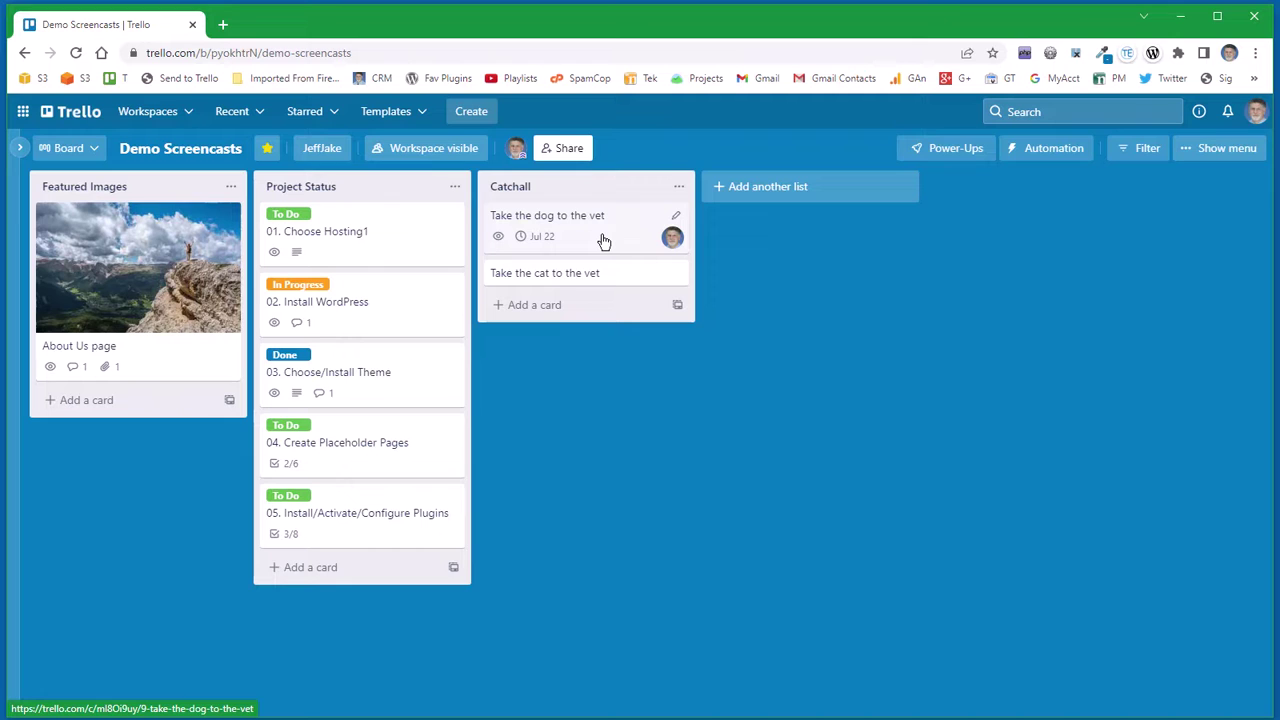
# - Add the High Priority label to the "Take the dog to the vet" card and review the card's details
pyautogui.press('l')
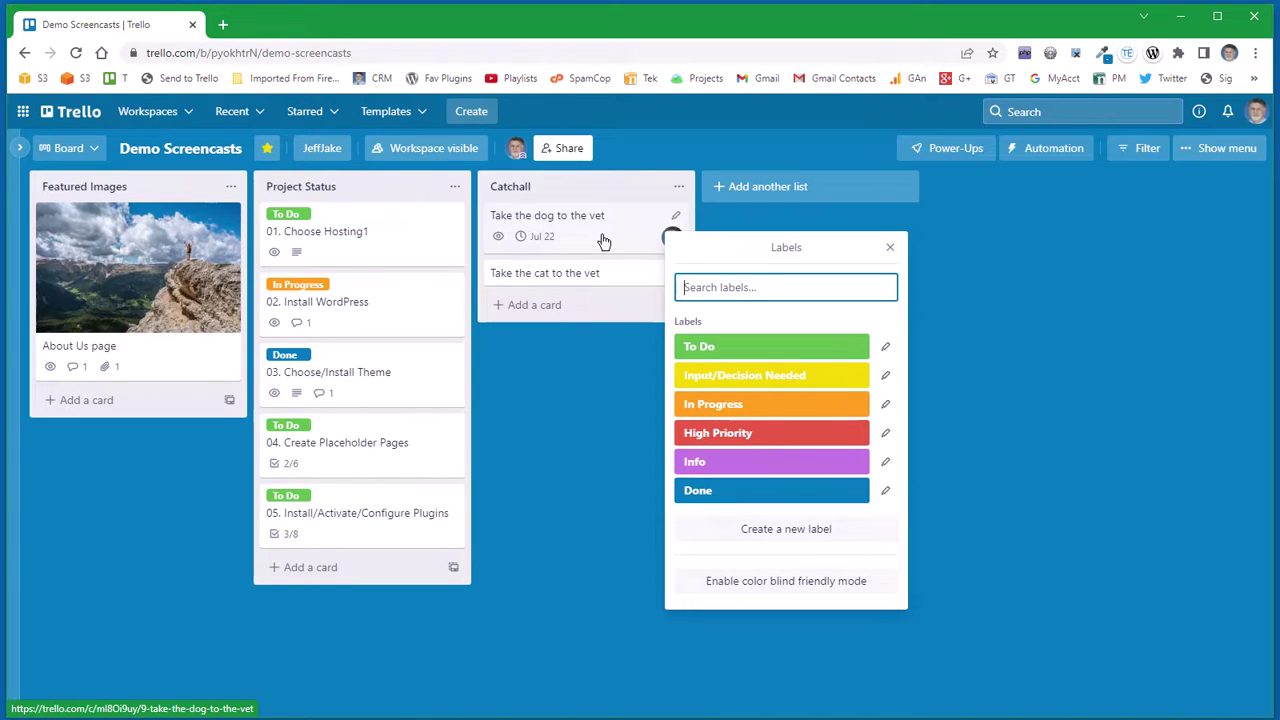
pyautogui.click(744, 438)
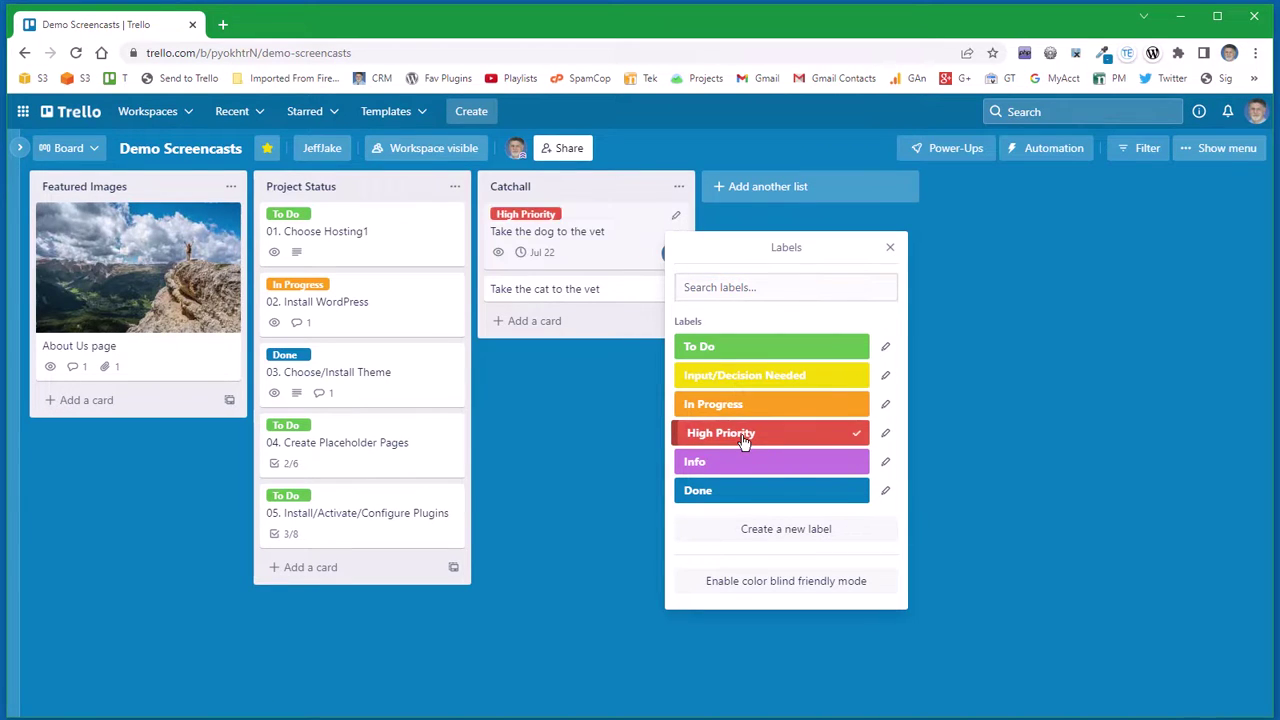
pyautogui.click(605, 462)
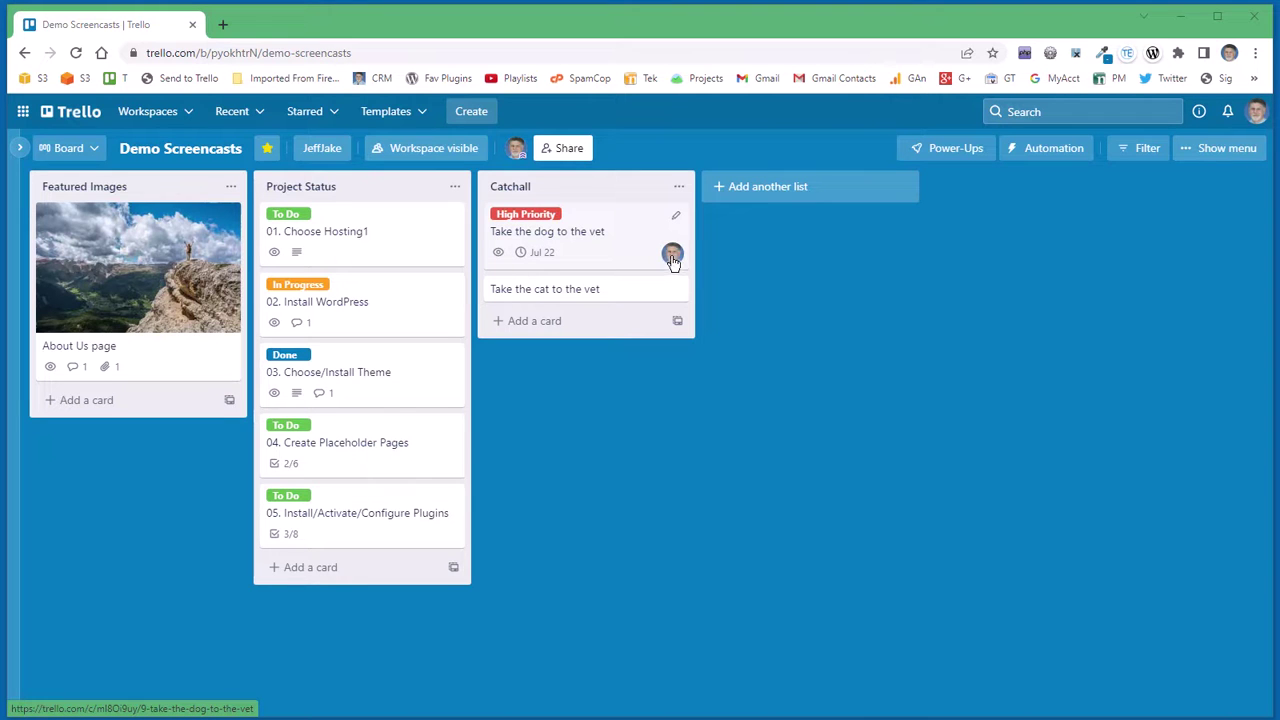
pyautogui.click(602, 238)
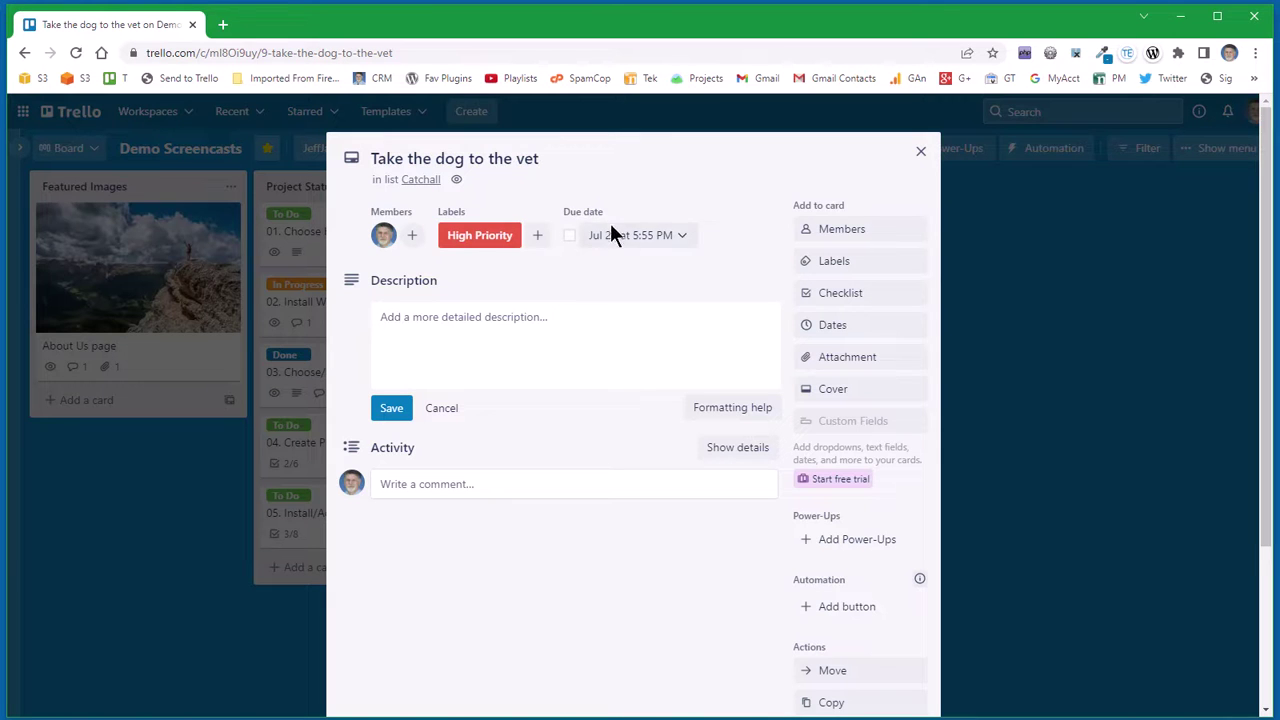
pyautogui.click(920, 152)
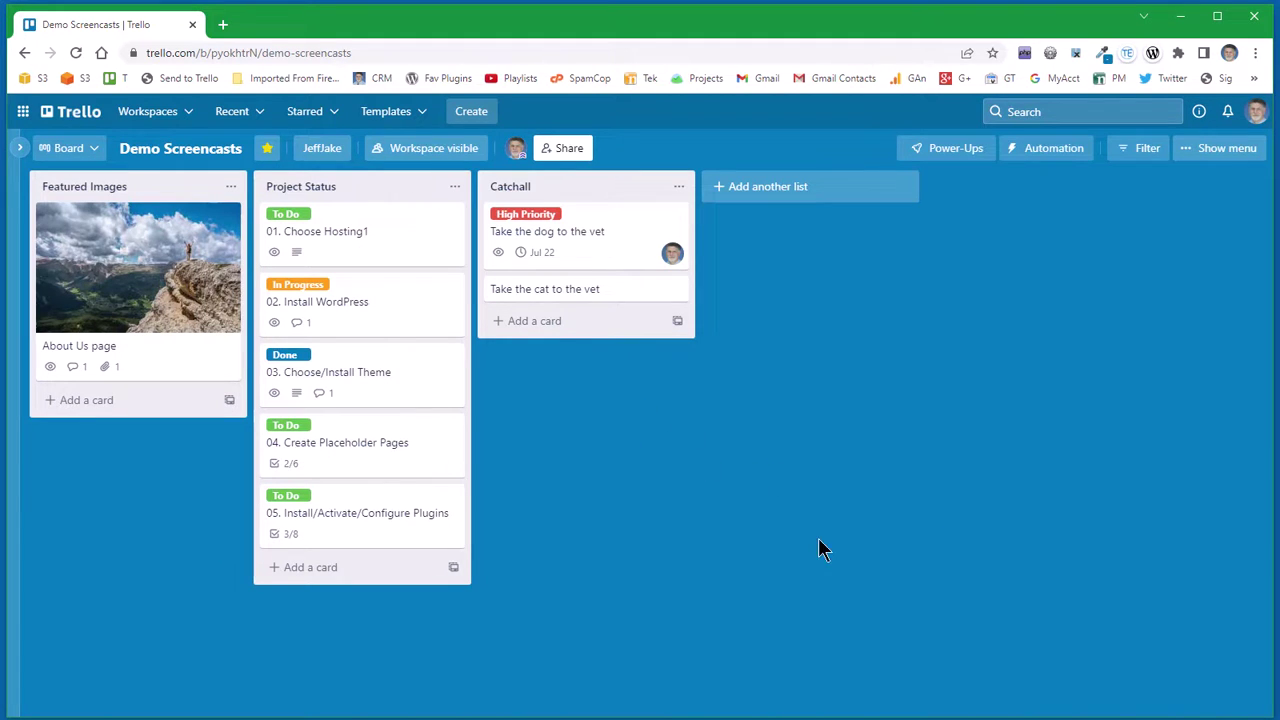
# - Open the "Take the cat to the vet" card and assign the listed board member to it
pyautogui.click(555, 289)
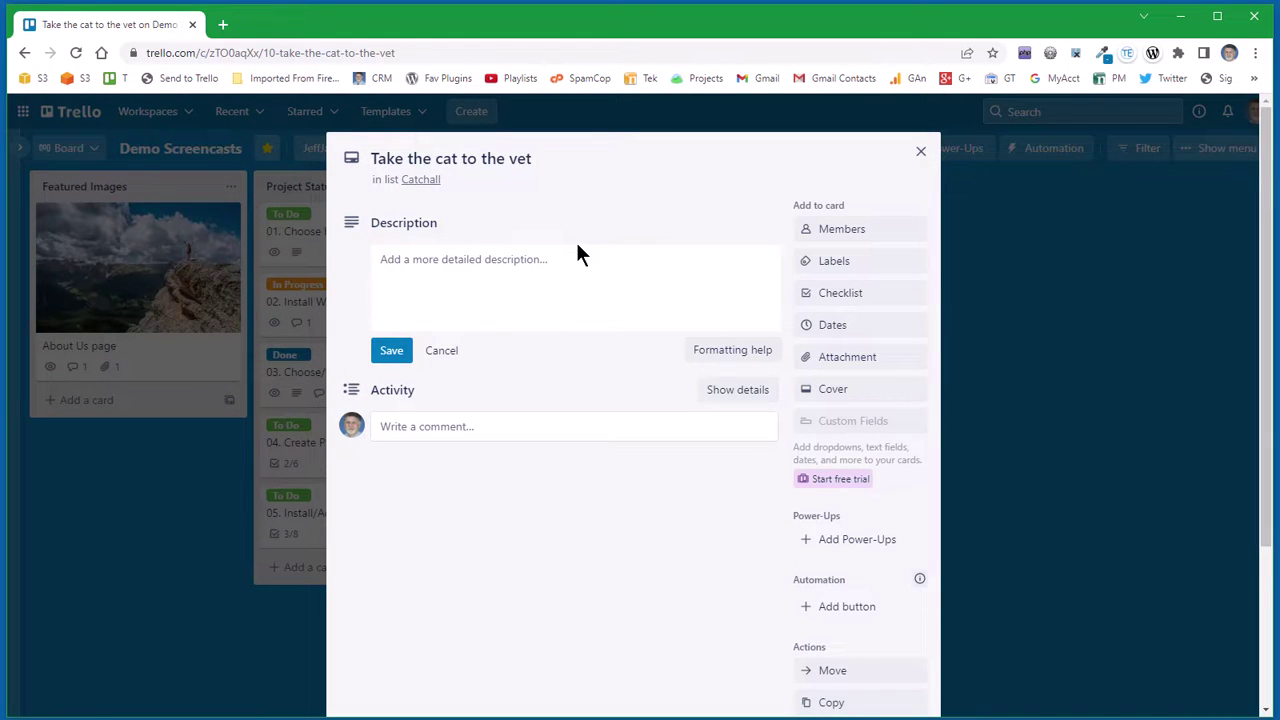
pyautogui.press('m')
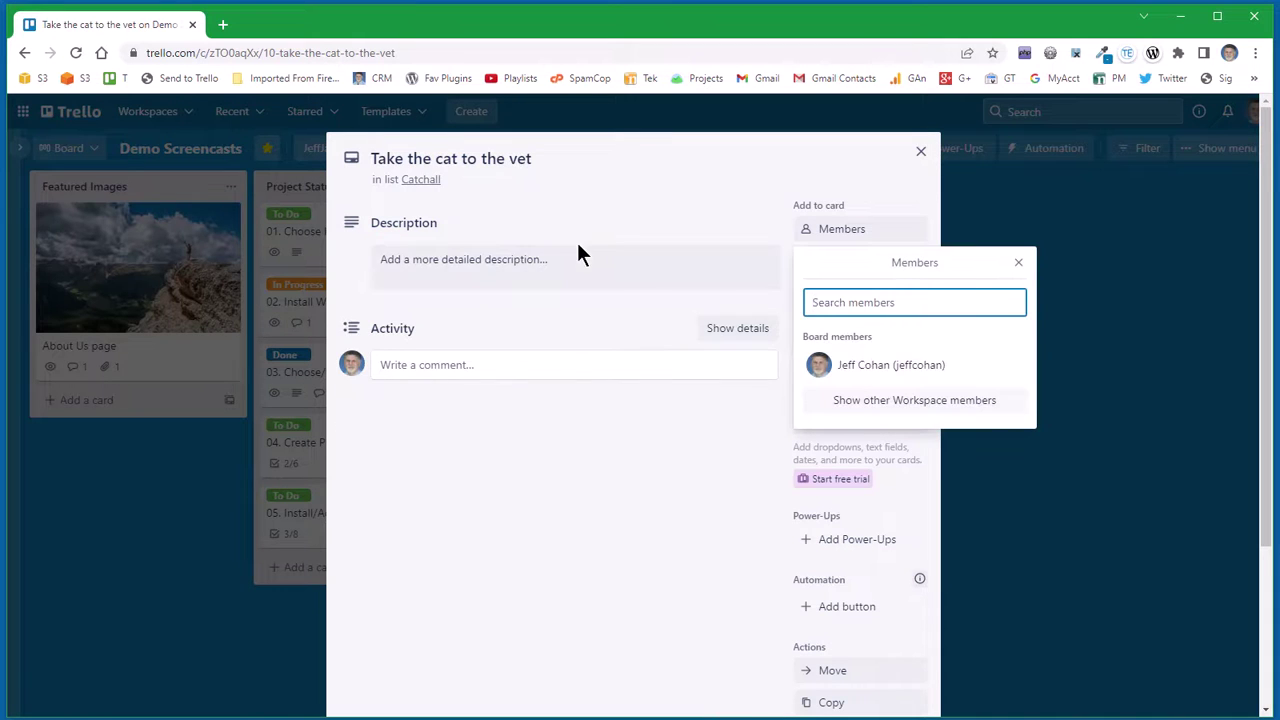
pyautogui.click(848, 368)
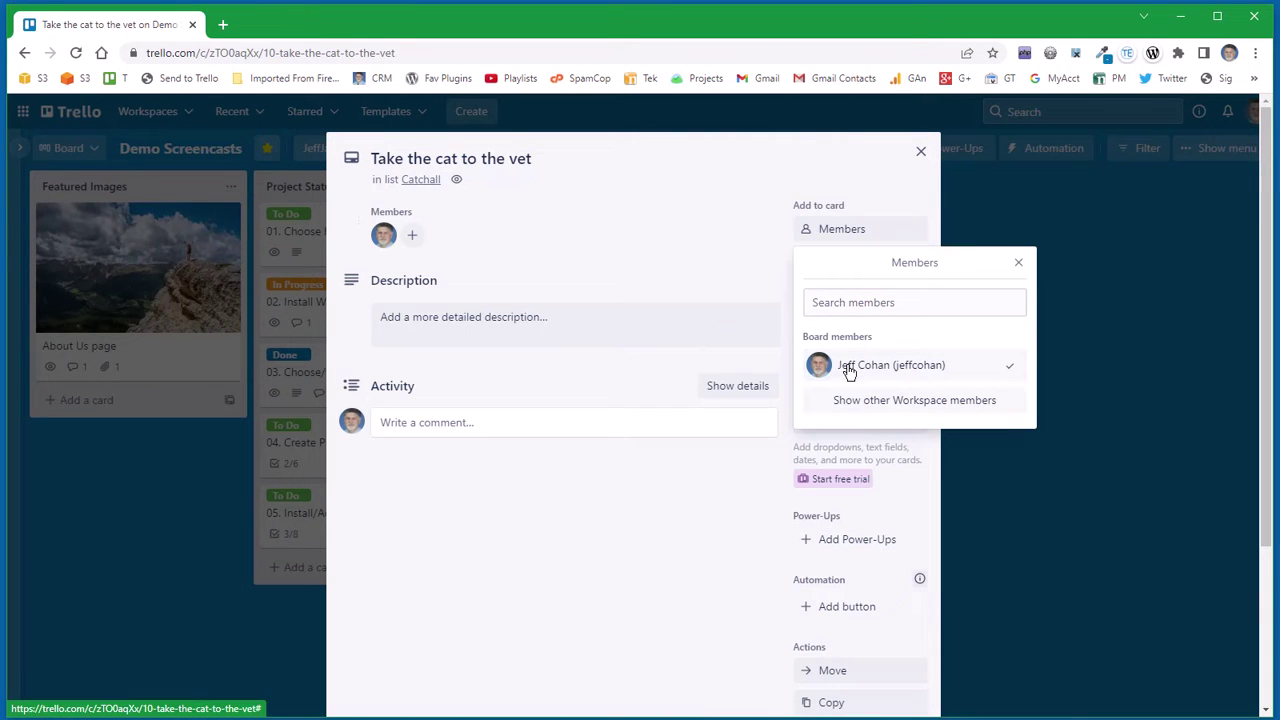
pyautogui.click(628, 217)
# - Add the High Priority label to the "Take the cat to the vet" card
pyautogui.press('l')
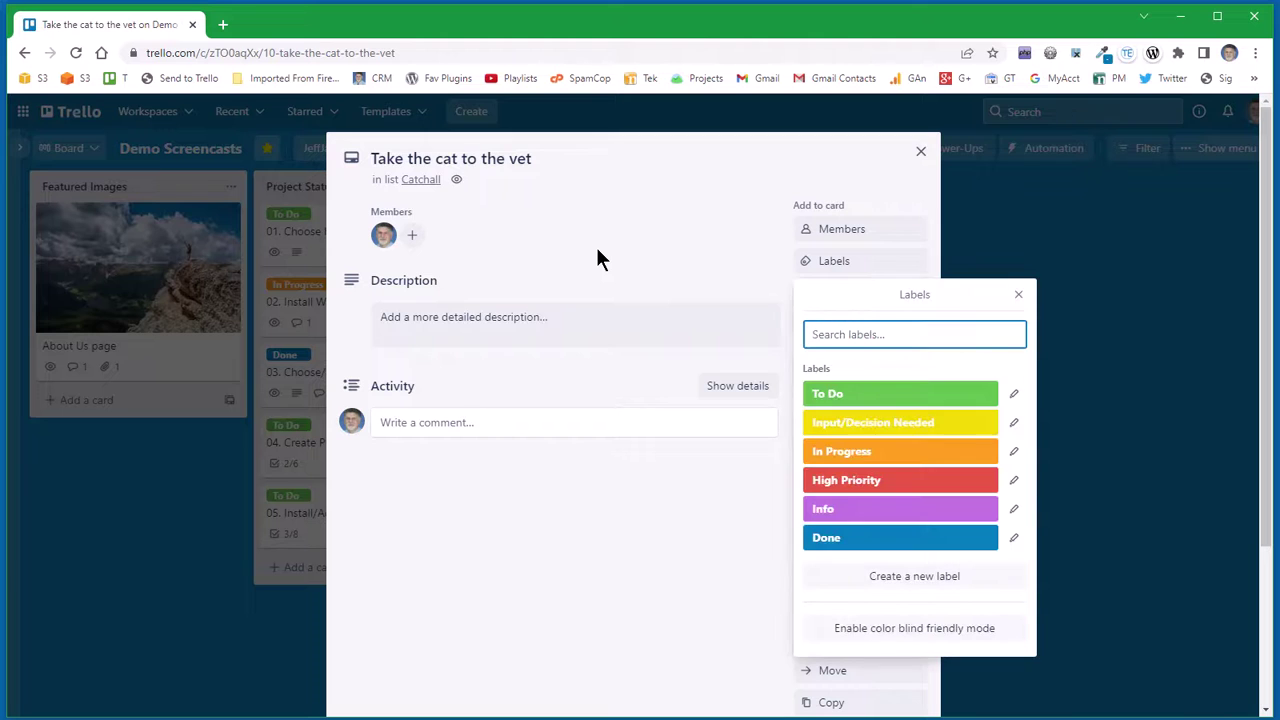
pyautogui.click(845, 482)
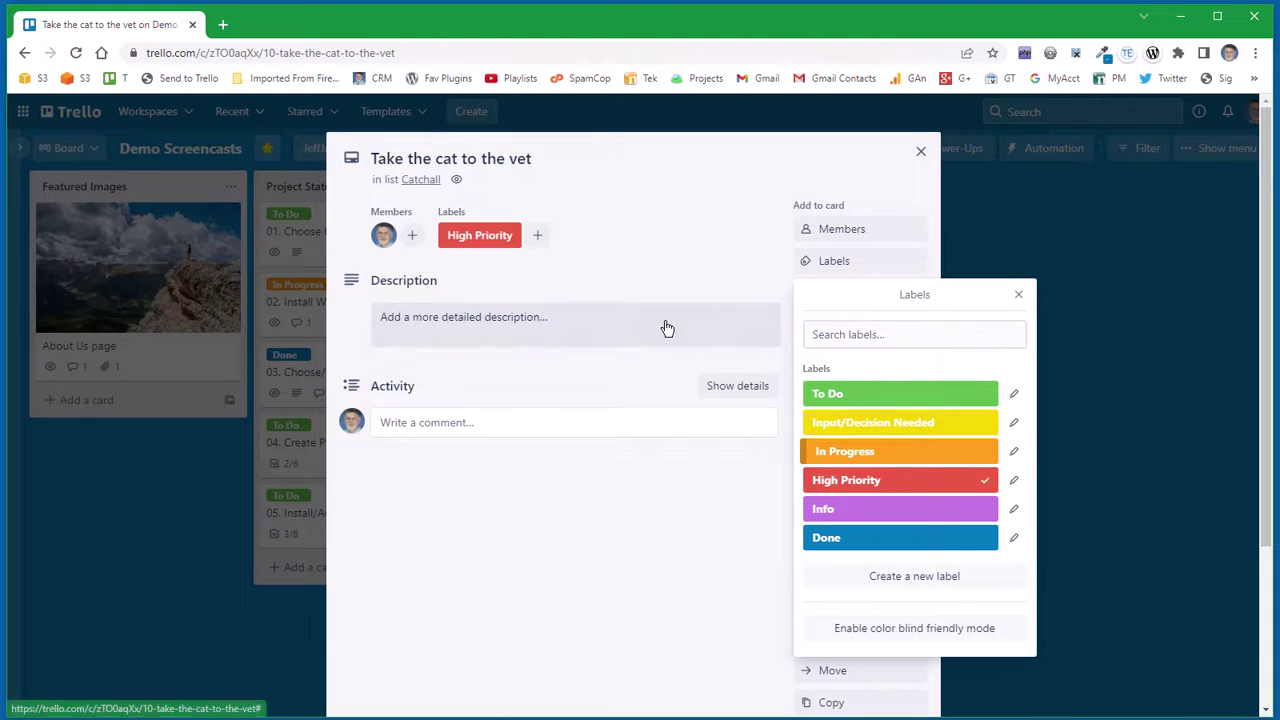
pyautogui.click(1019, 297)
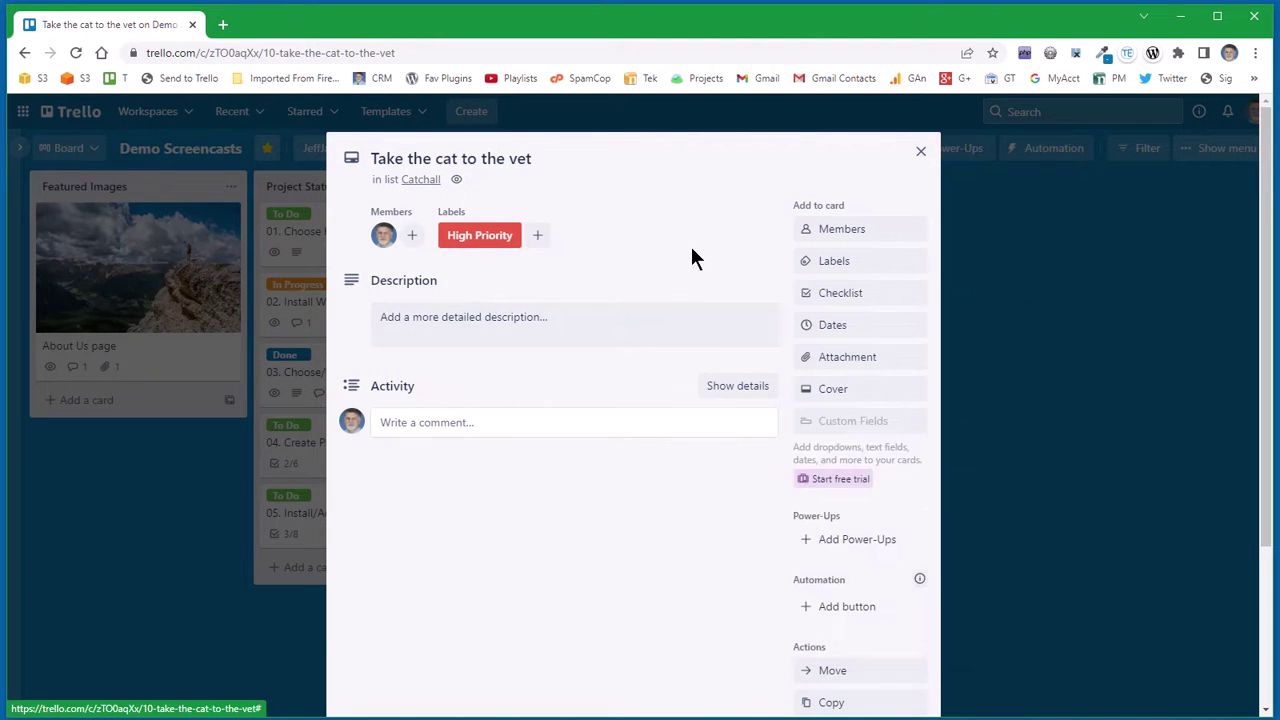
# - Set the cat card's due date to July 21, 2022 at 4:55 PM and return to the board
pyautogui.press('d')
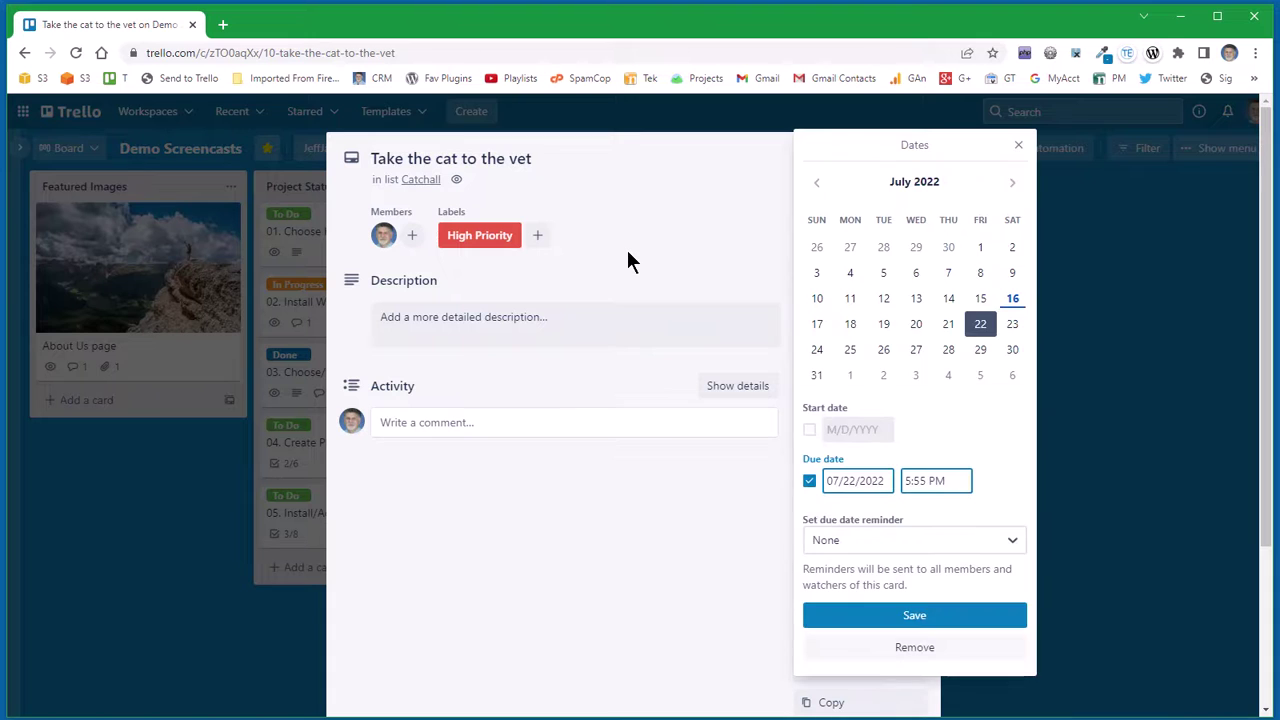
pyautogui.click(948, 323)
pyautogui.click(950, 481)
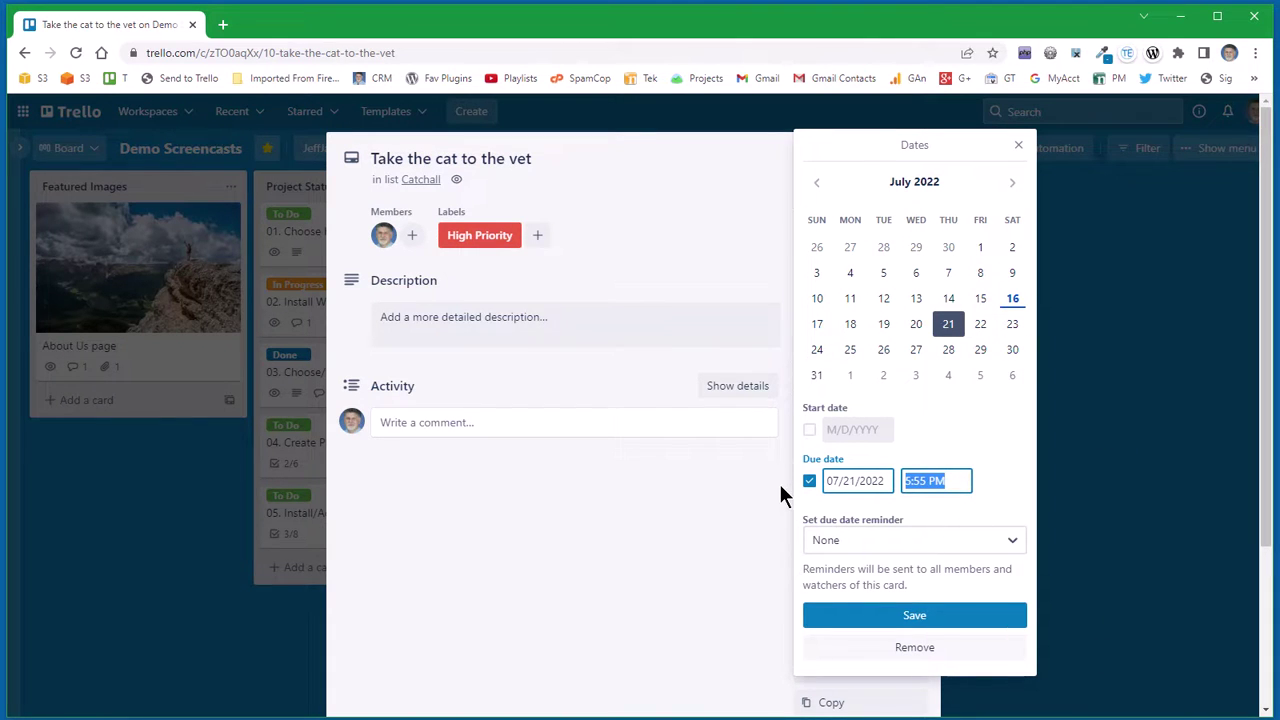
pyautogui.press('BackSpace')
pyautogui.write('4:55 PM')
pyautogui.click(921, 618)
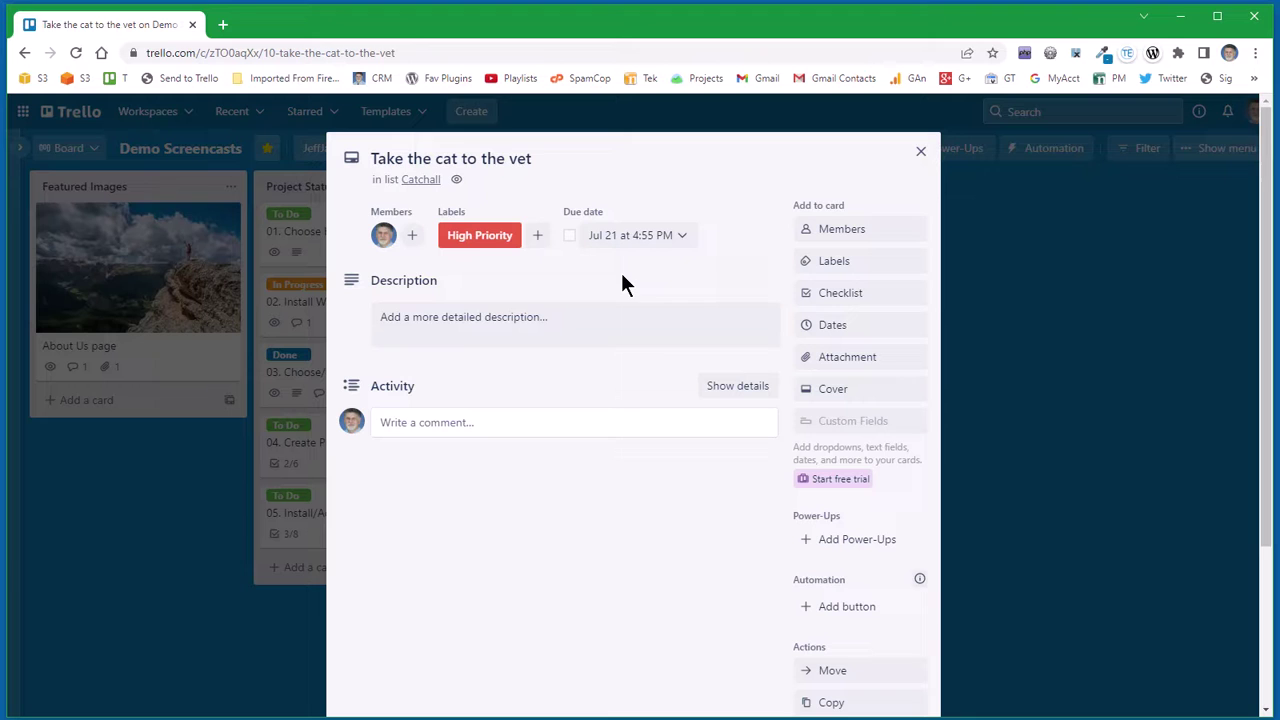
pyautogui.click(915, 158)
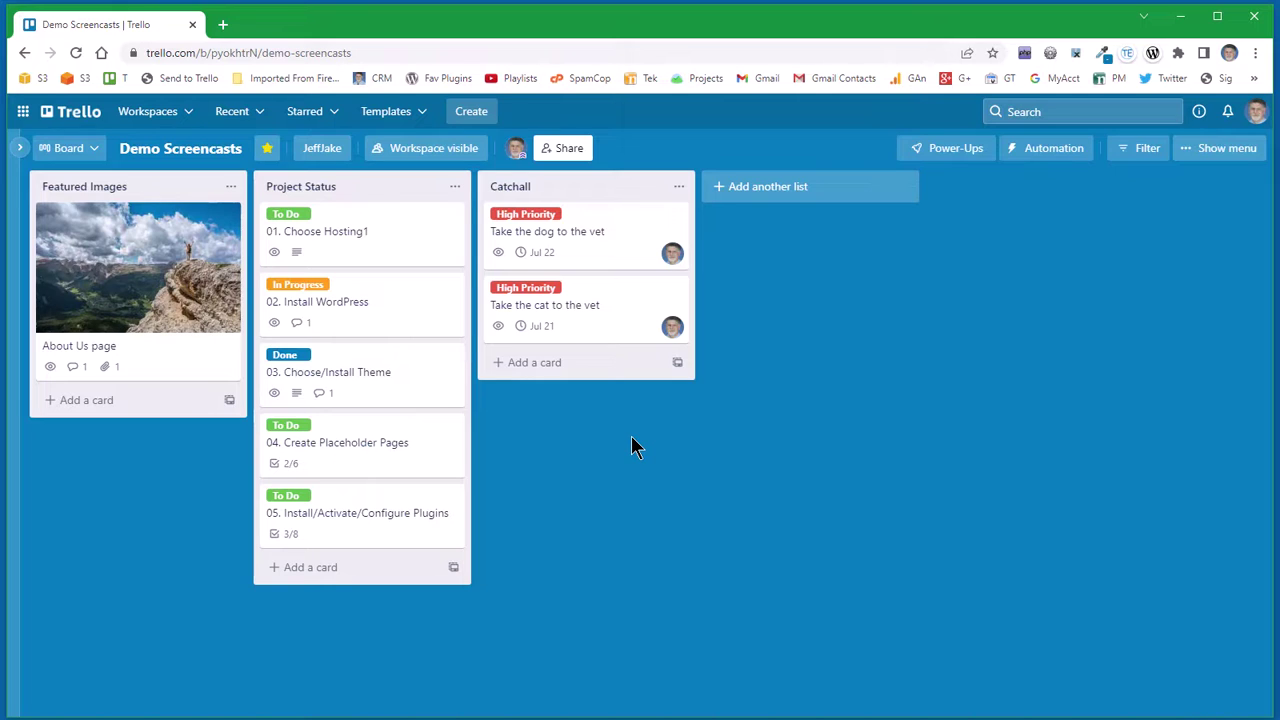
# - Filter the board to show only cards assigned to yourself
pyautogui.press('q')
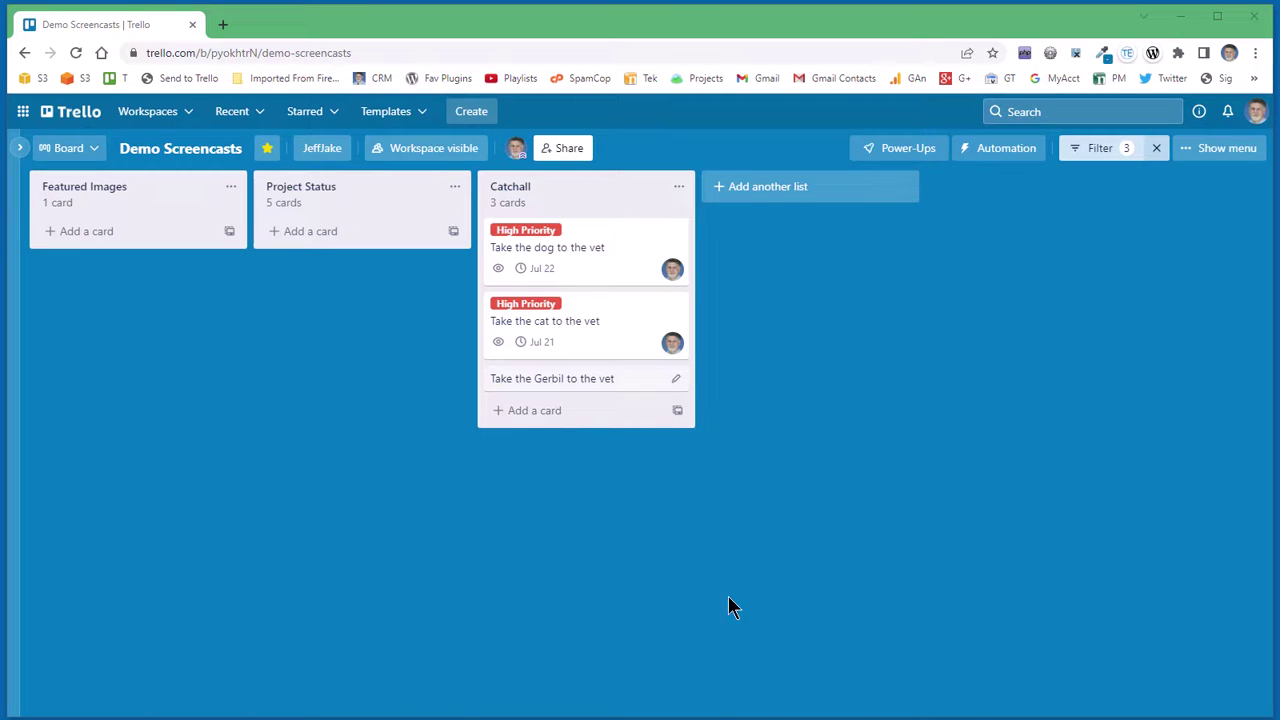
# - Assign yourself to the "Take the Gerbil to the vet" card and give it the High Priority label
pyautogui.click(563, 380)
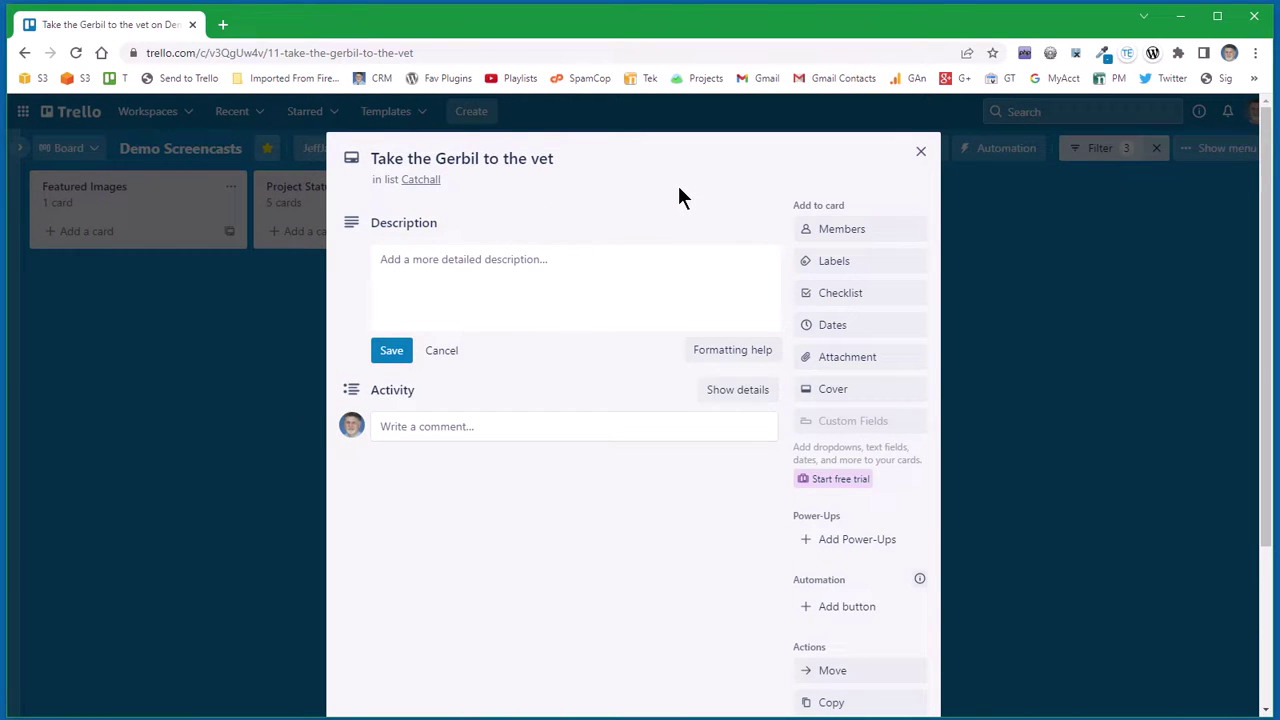
pyautogui.press('m')
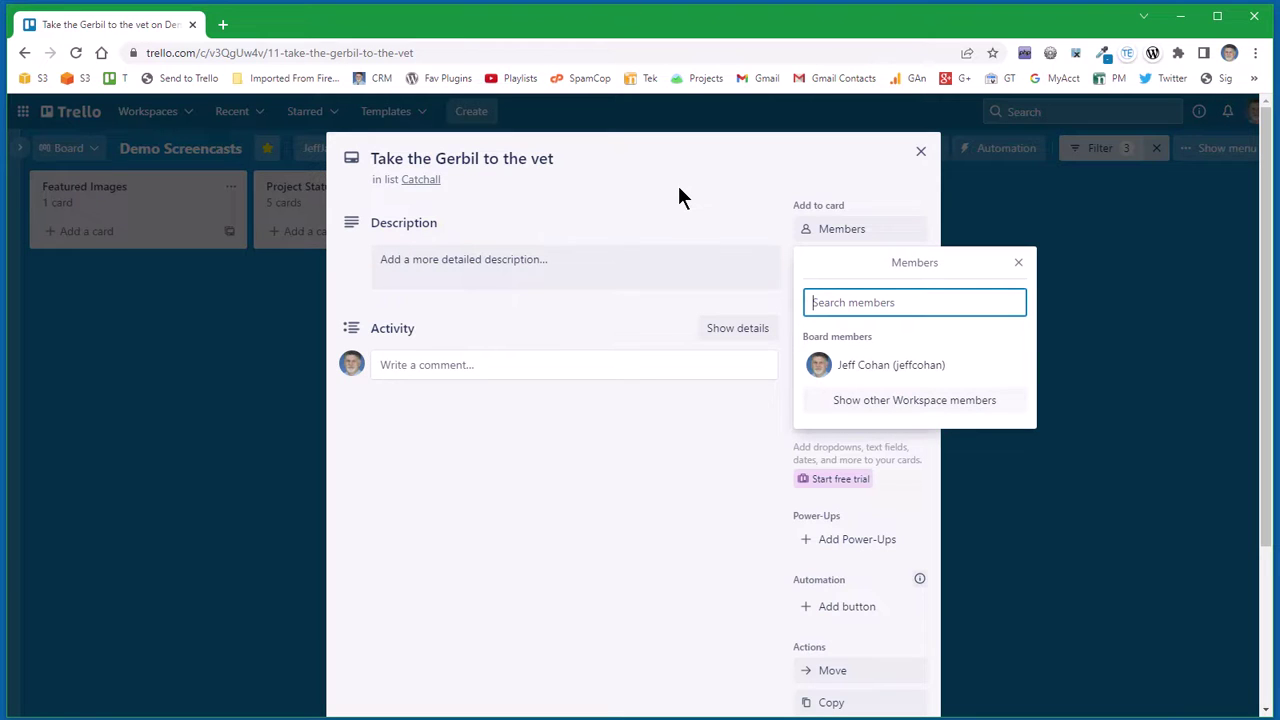
pyautogui.click(1019, 262)
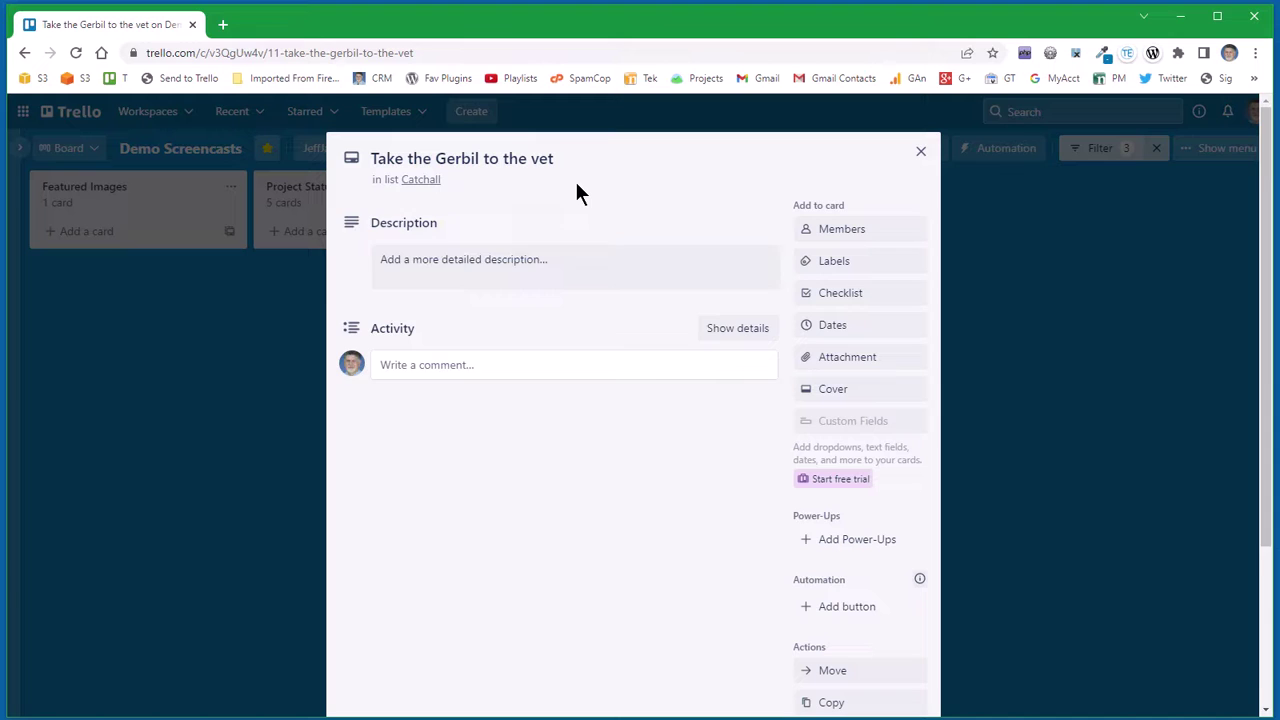
pyautogui.press('space')
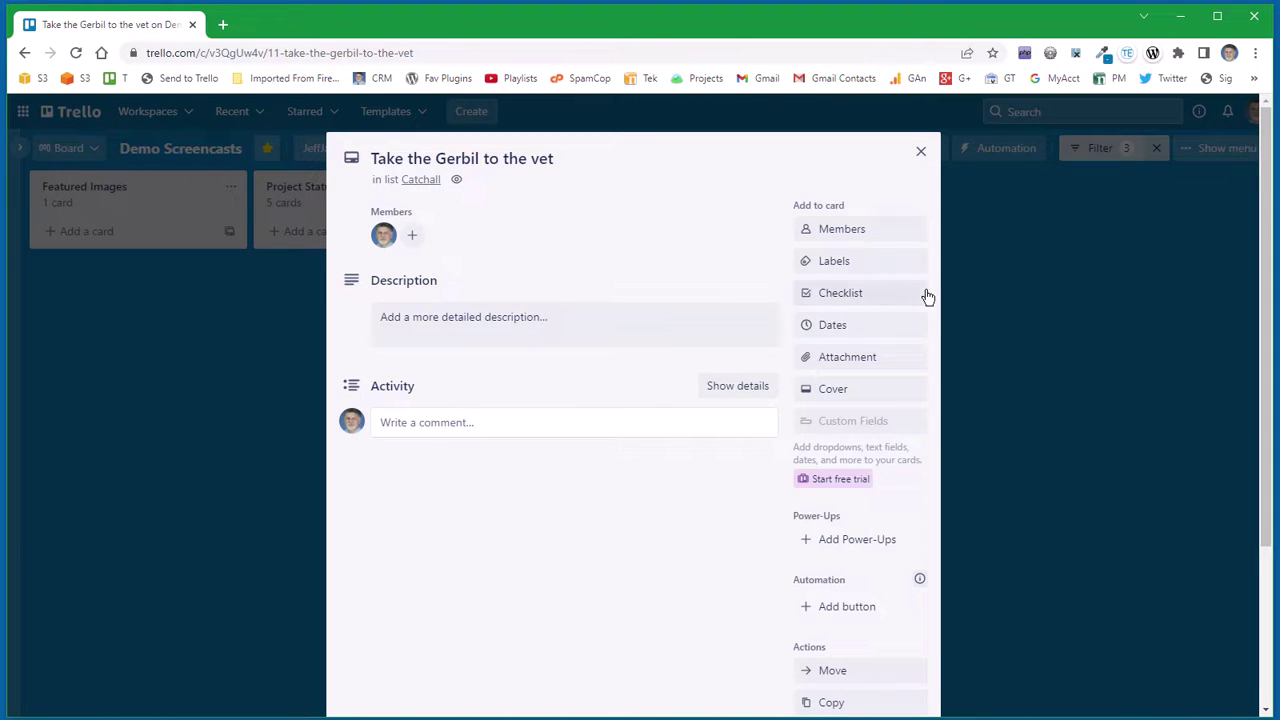
pyautogui.press('l')
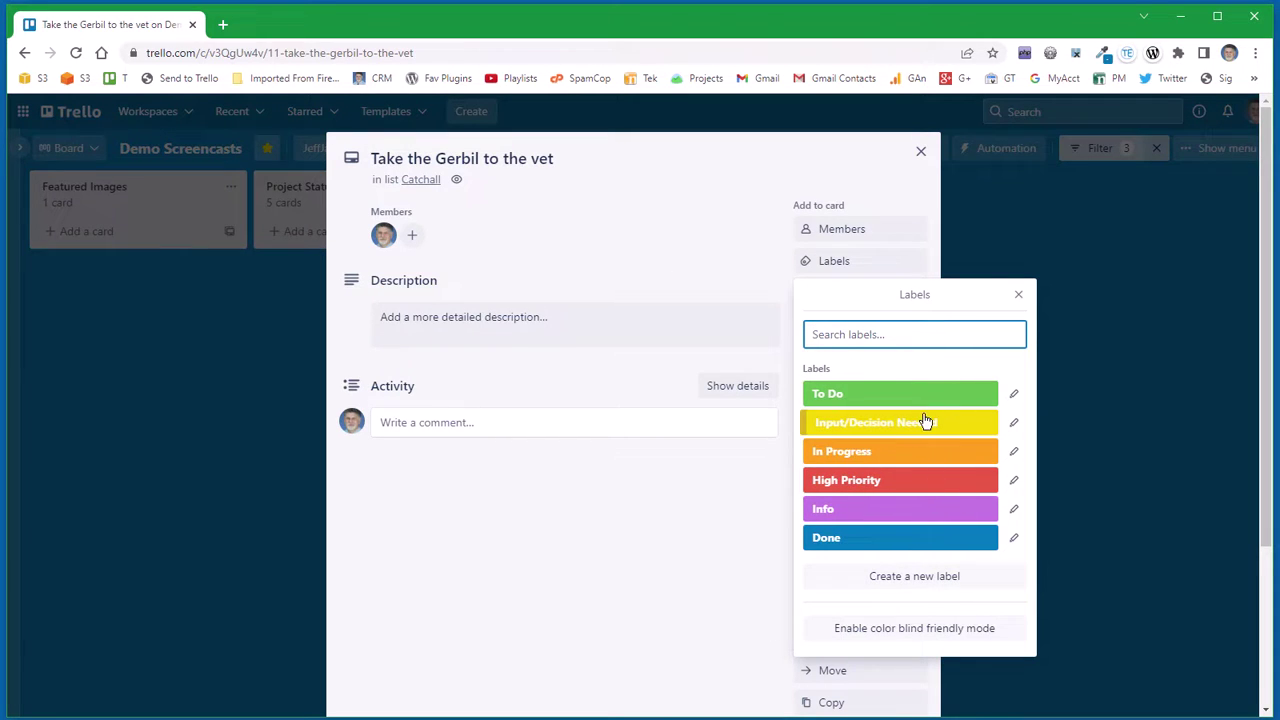
pyautogui.click(1020, 294)
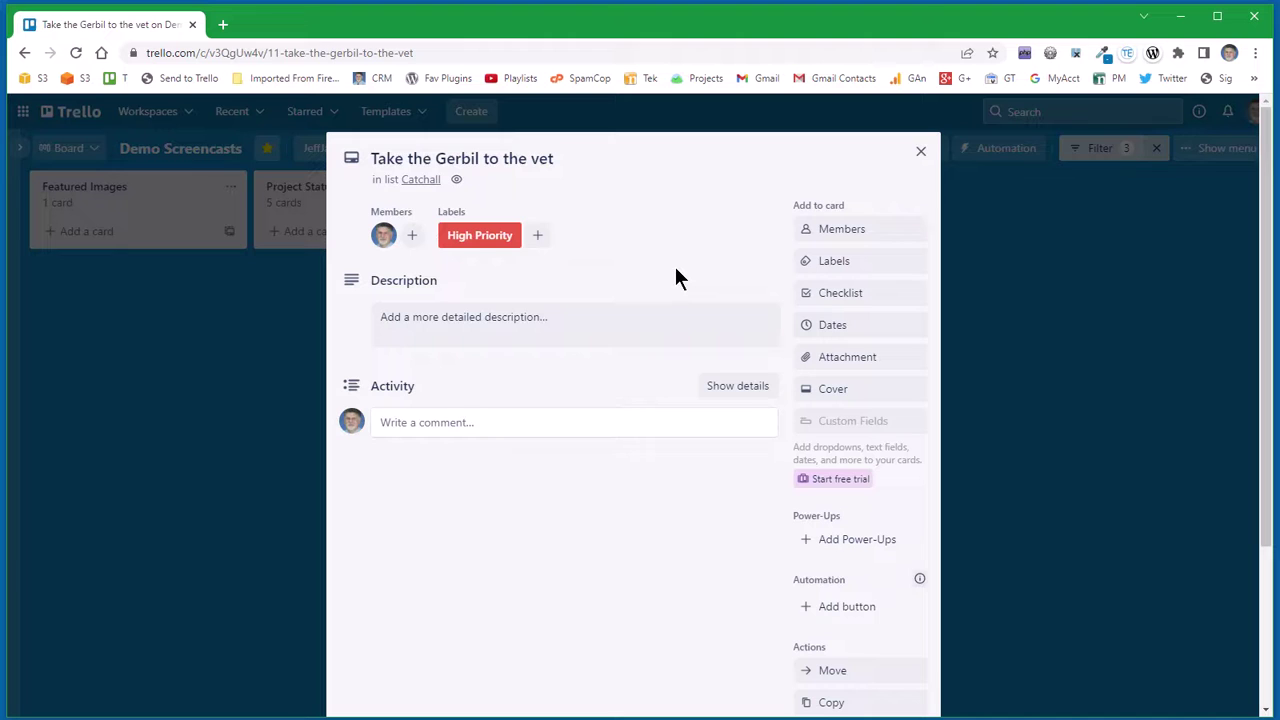
# - Set the due date of the "Take the Gerbil to the vet" card to July 27, 2022 at 4:55 PM
pyautogui.click(865, 326)
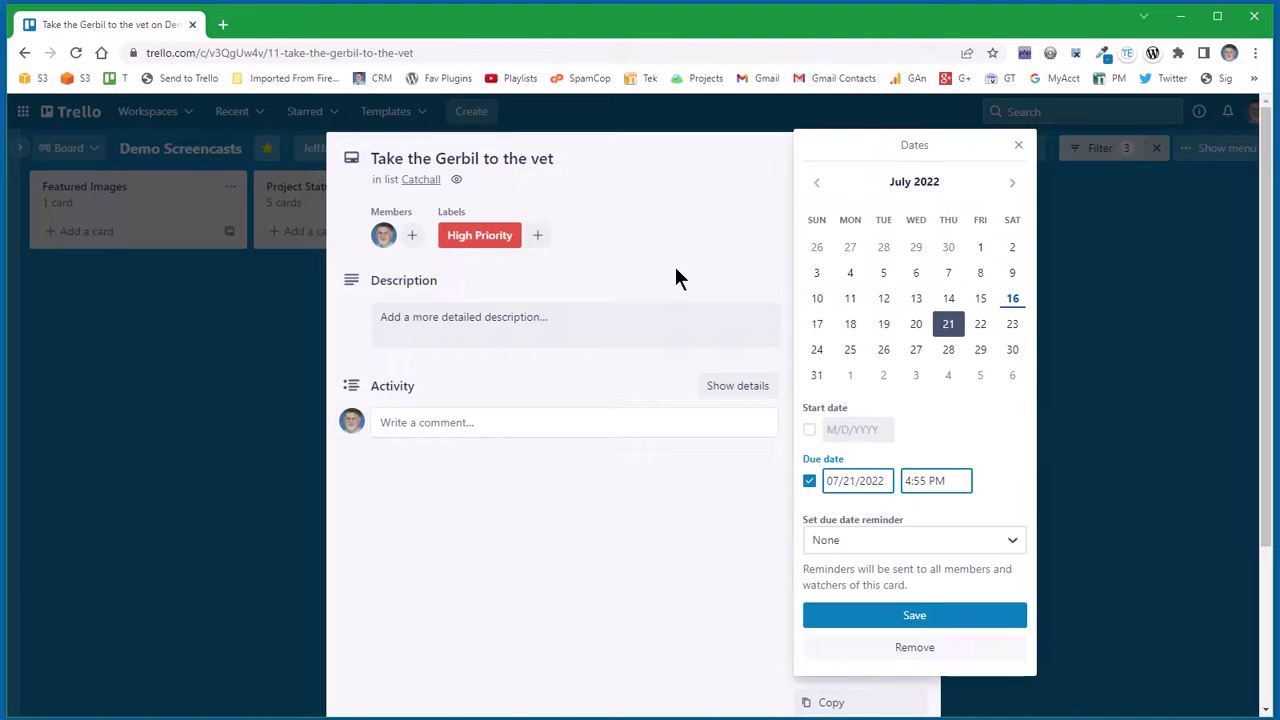
pyautogui.click(914, 349)
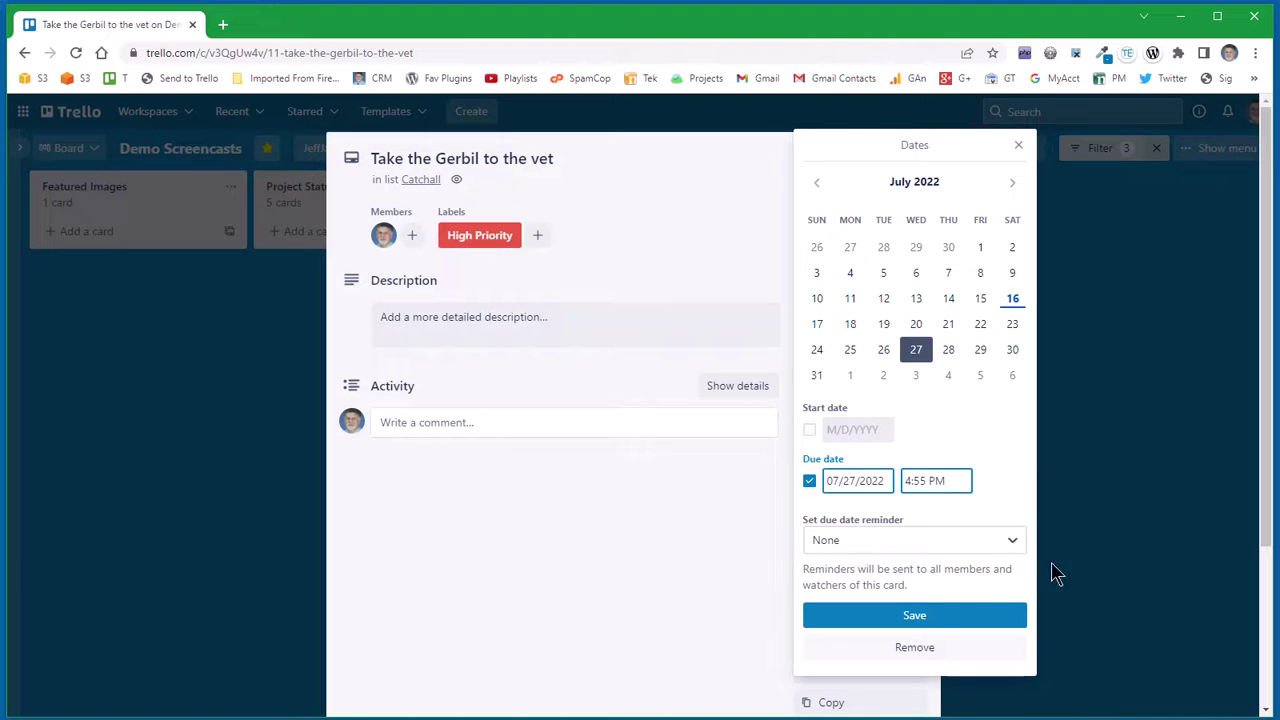
pyautogui.click(914, 618)
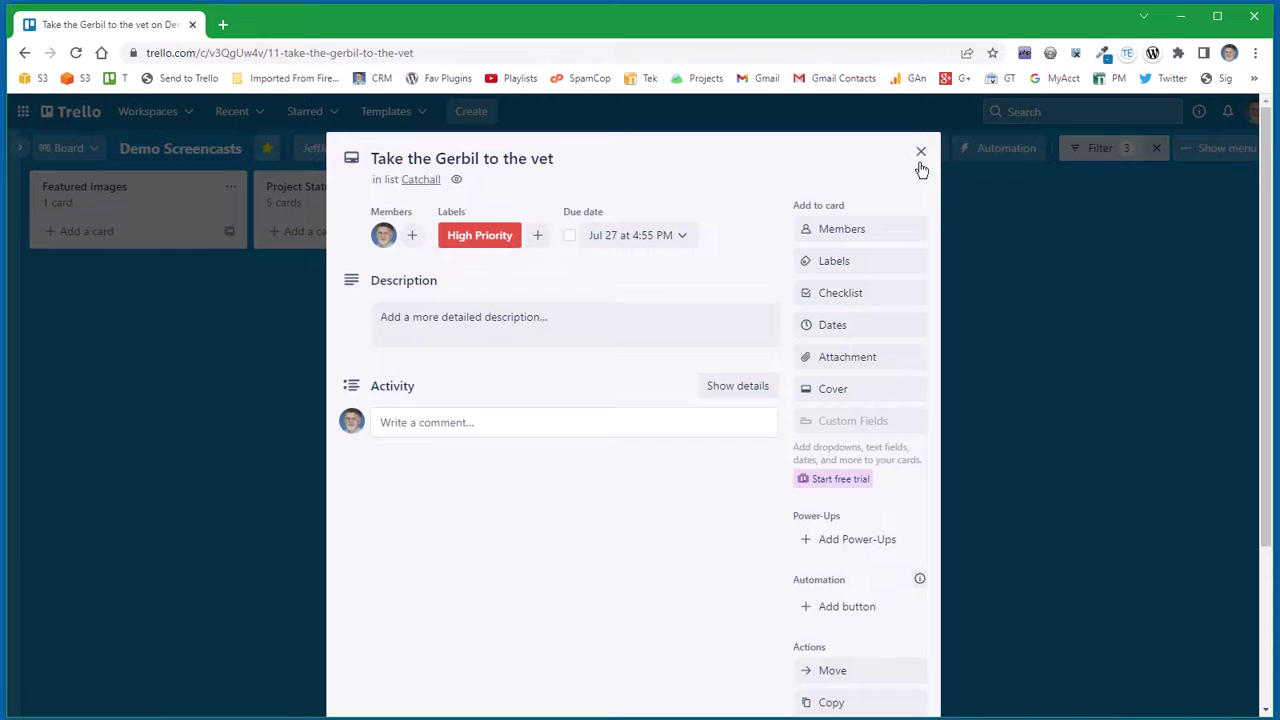